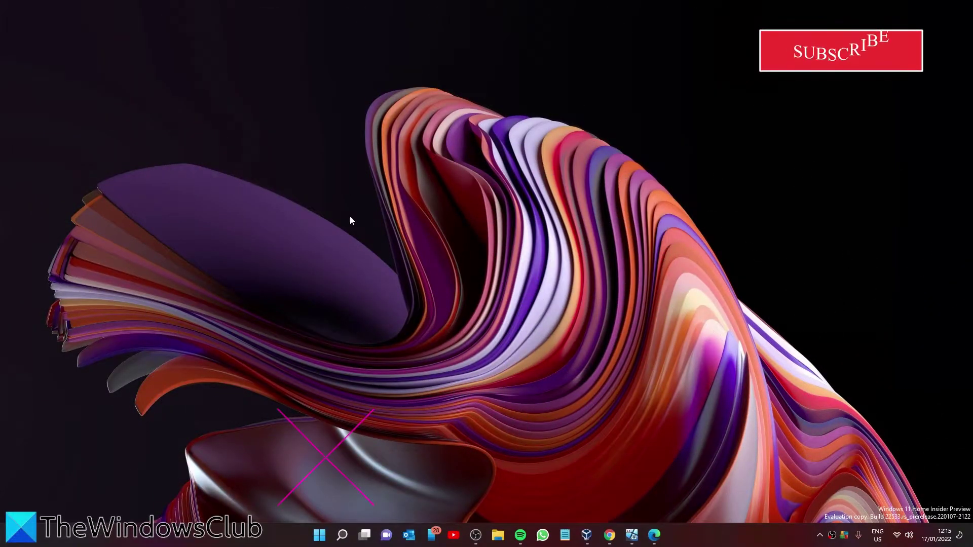
Search Start for 'services' and launch the Services console
left_click(319, 535)
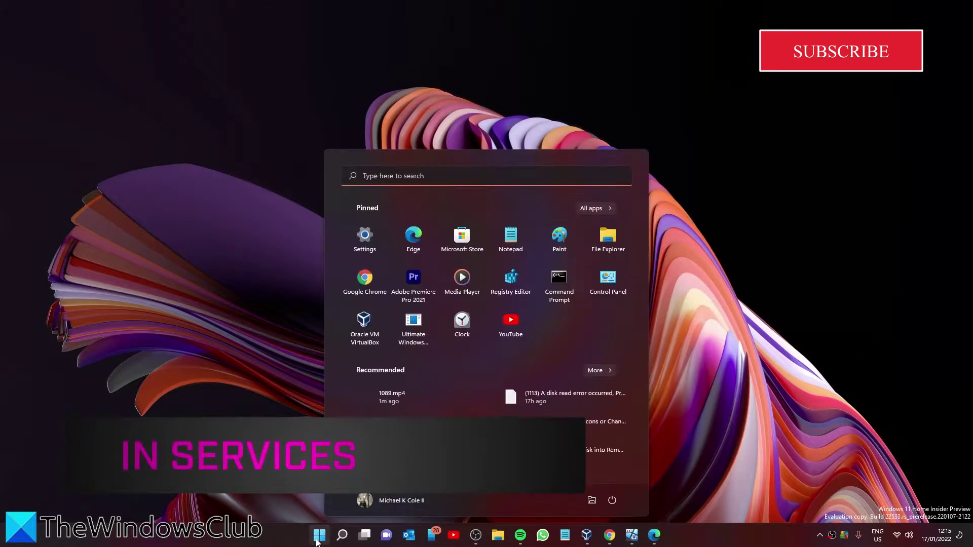
type("services")
key("Return")
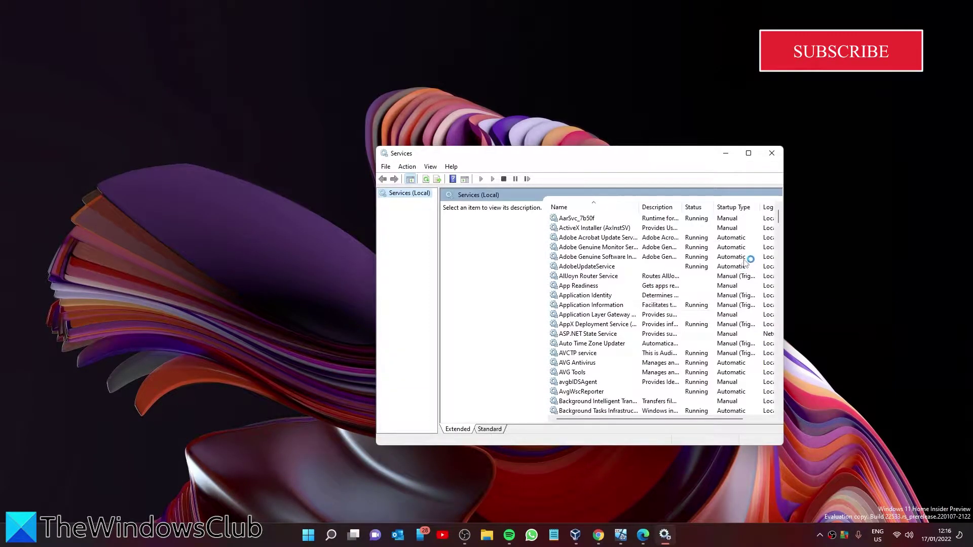
left_click_drag(779, 216, 782, 323)
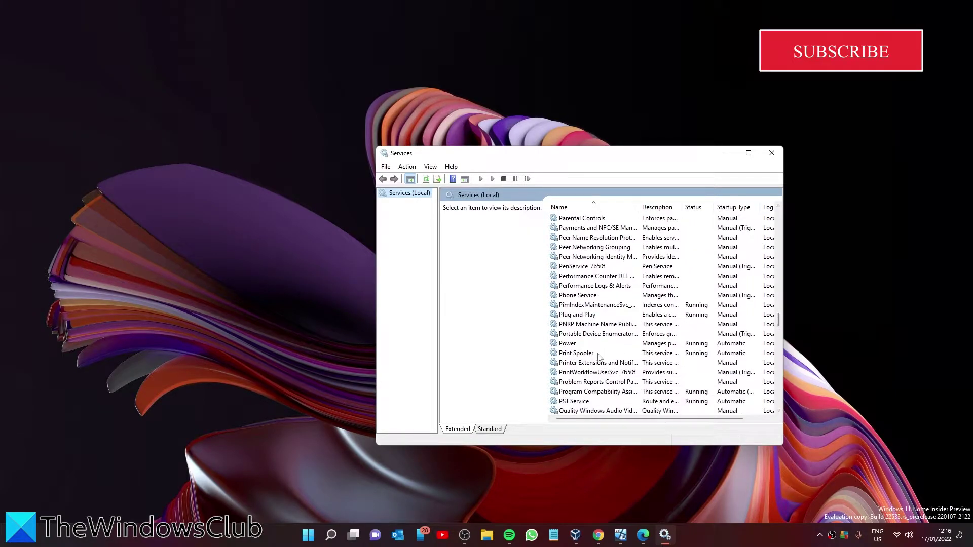
From Print Spooler's properties, stop the service and start it again
double_click(599, 353)
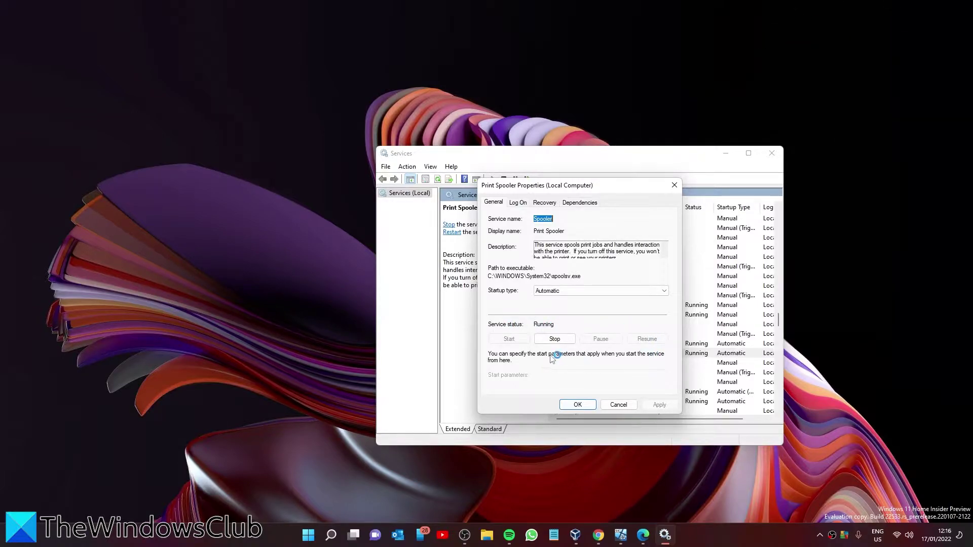
left_click(556, 340)
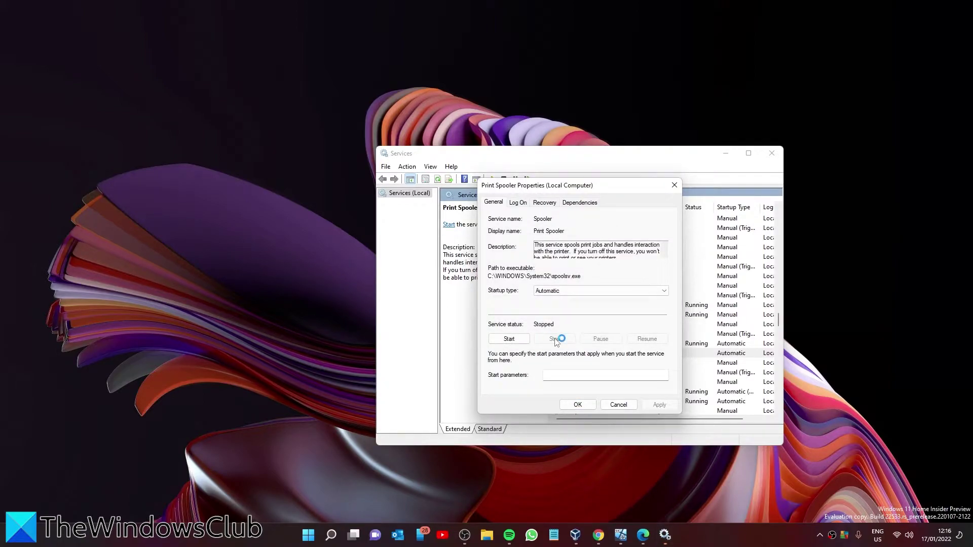
left_click(508, 339)
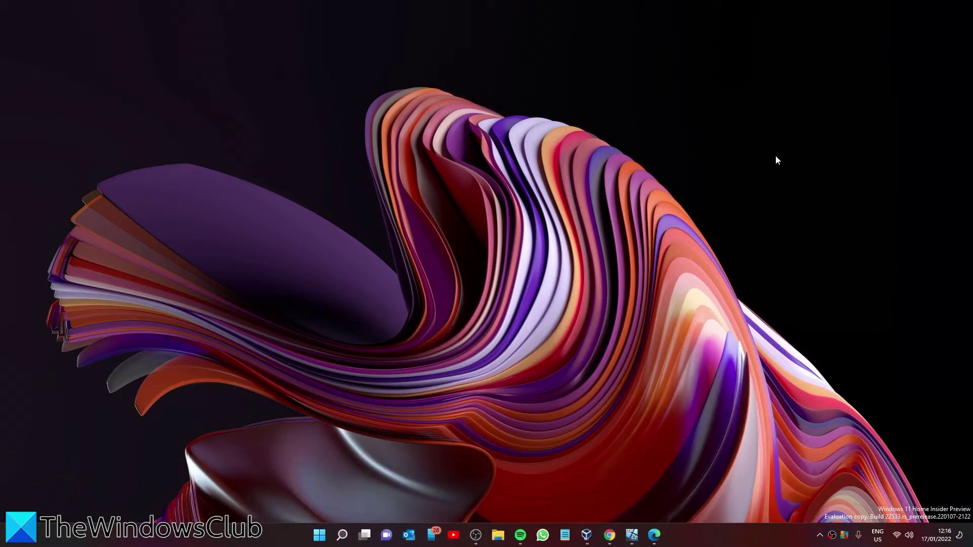
In an admin Command Prompt, run 'net stop spooler' then 'net start spooler'
left_click(320, 534)
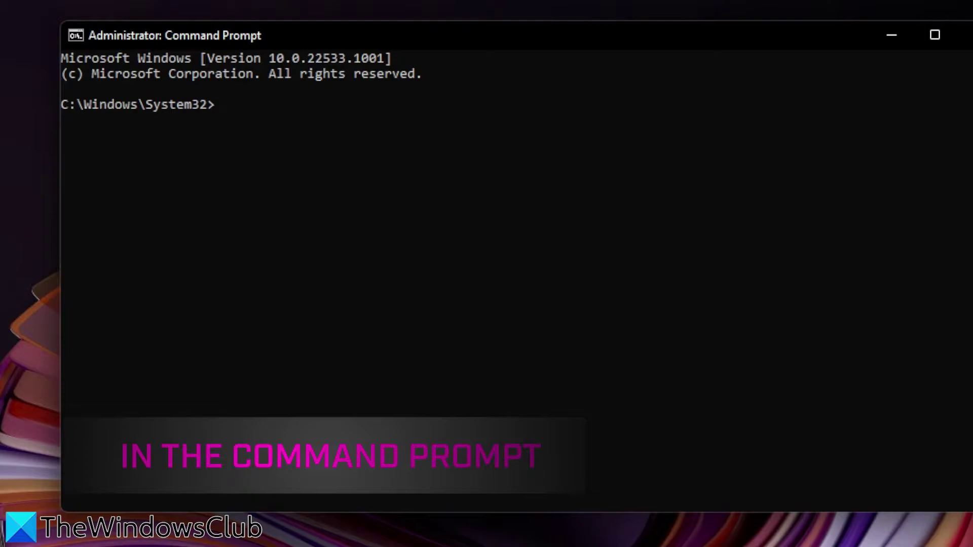
type("n")
type("et stop")
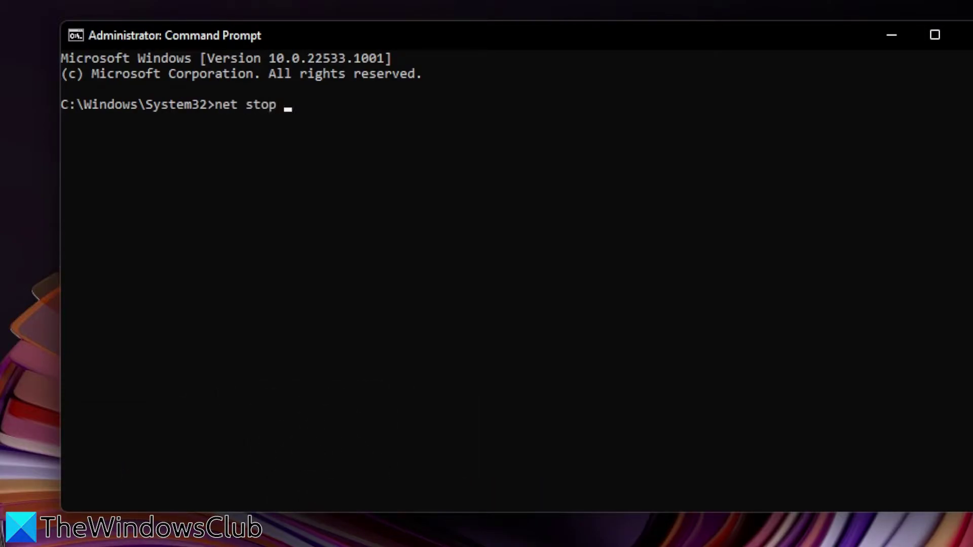
type("oler")
key("Return")
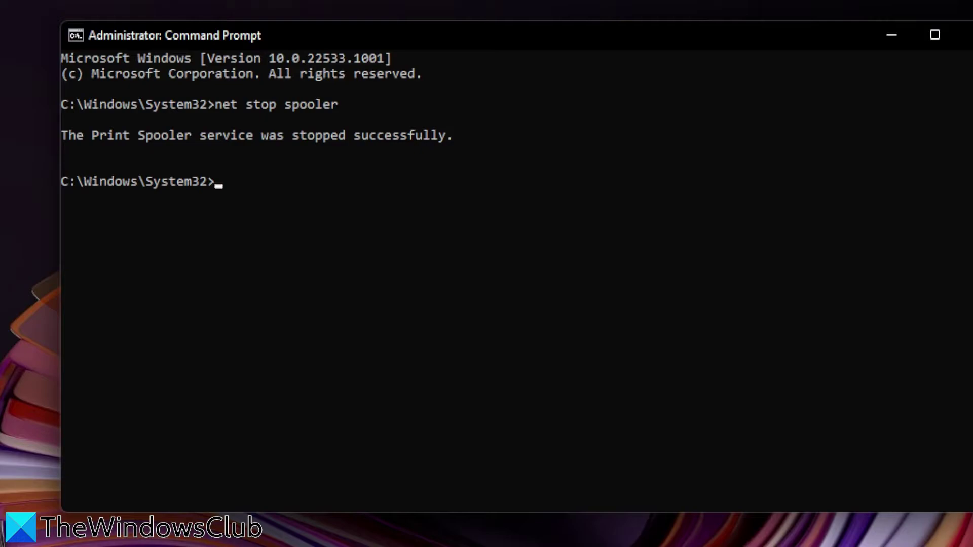
type("ned")
type("tart s")
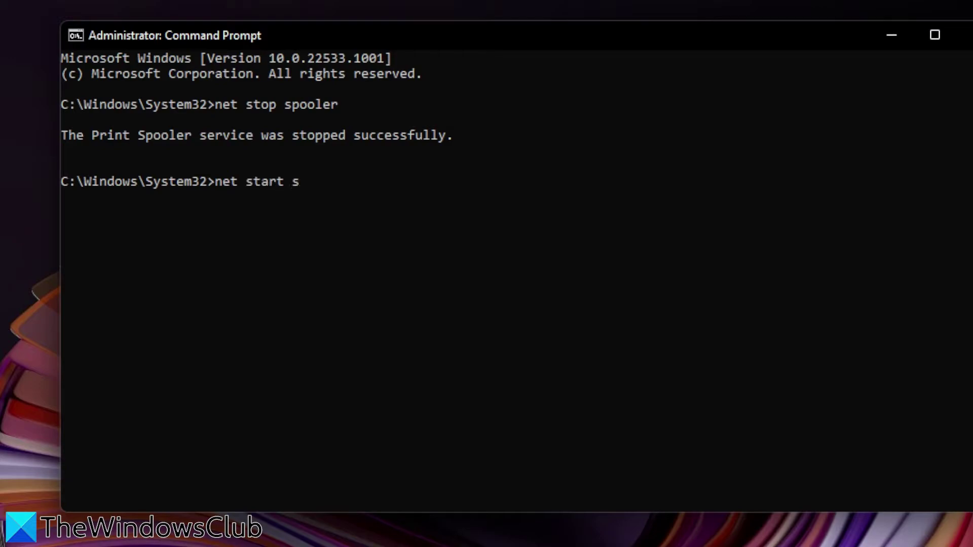
type("er")
key("Return")
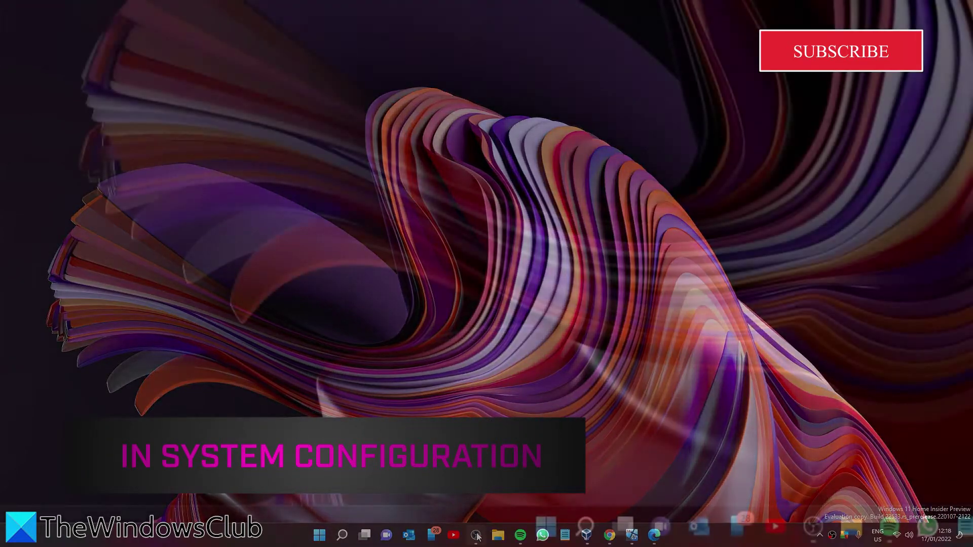
Launch msconfig from the Run box
key("super+r")
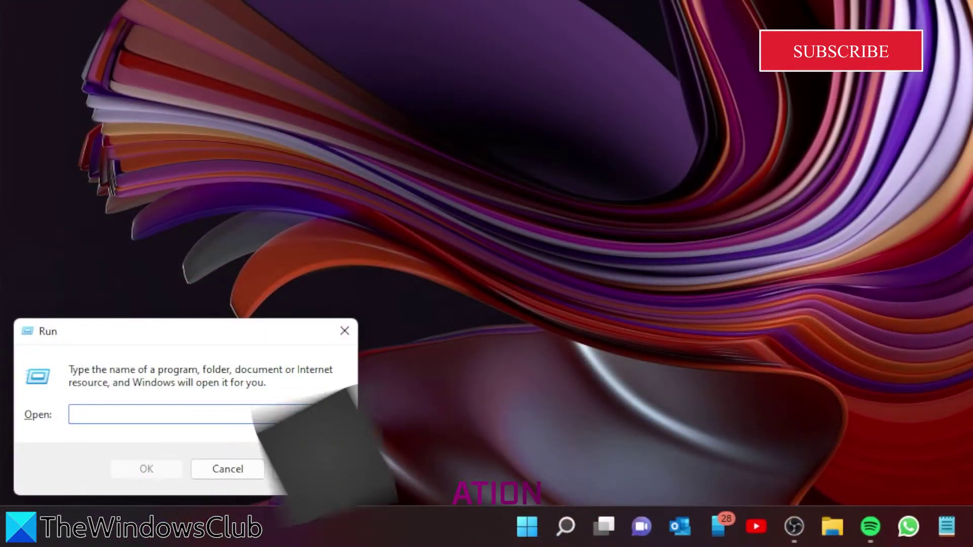
type("m")
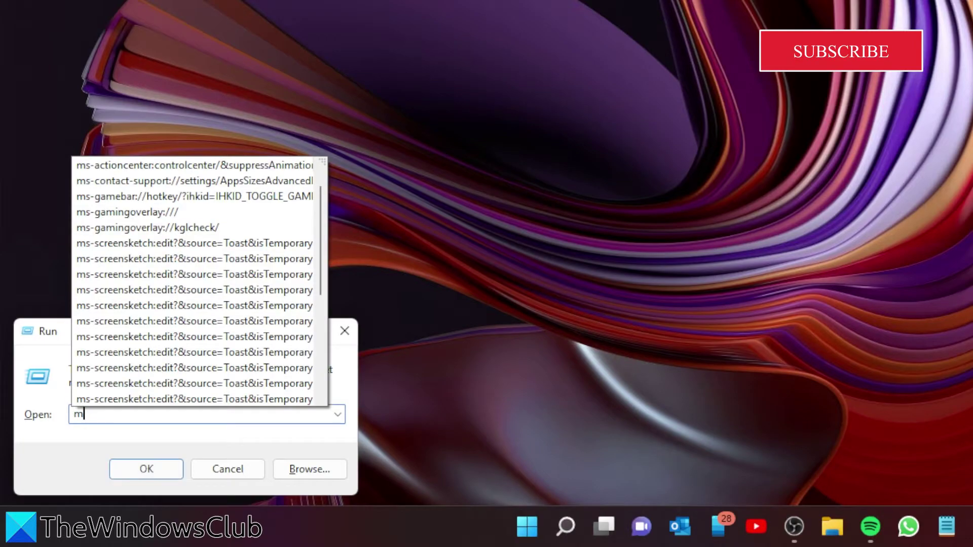
type("sconfig")
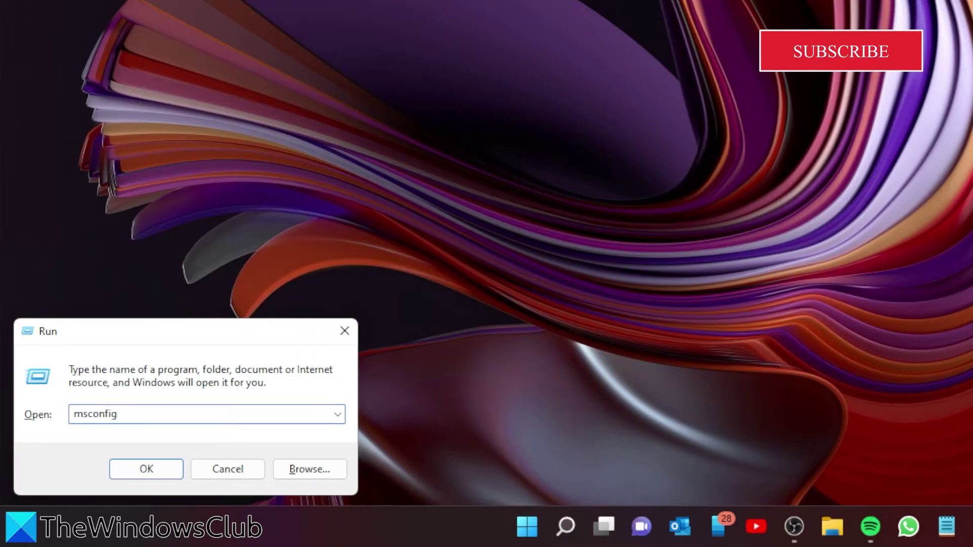
left_click(146, 469)
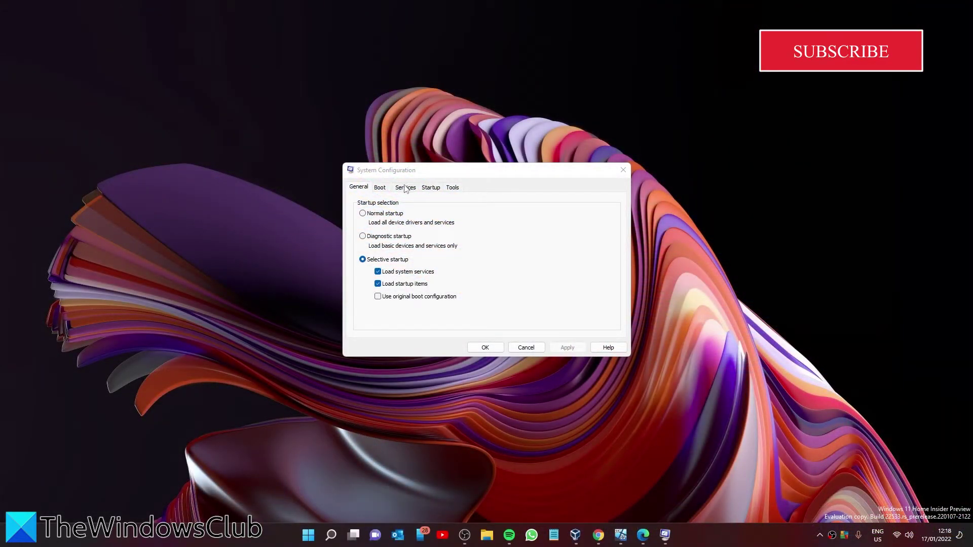
Show the Services tab, sorted by Service name in reverse, to reach Print Spooler
left_click(405, 187)
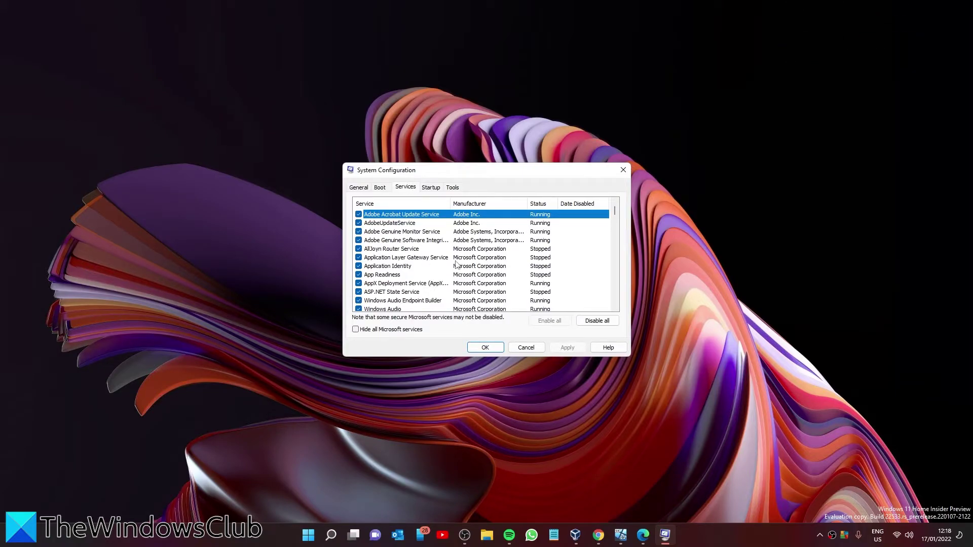
scroll(456, 265, "down", 5)
scroll(448, 265, "down", 5)
scroll(440, 266, "down", 5)
scroll(433, 267, "down", 5)
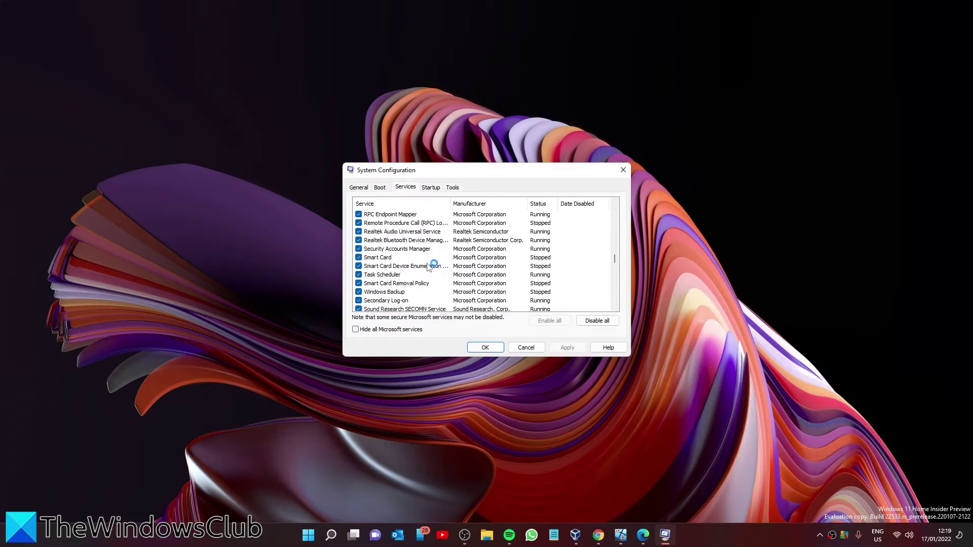
scroll(435, 266, "down", 5)
scroll(434, 266, "down", 5)
scroll(437, 266, "down", 5)
scroll(437, 265, "down", 3)
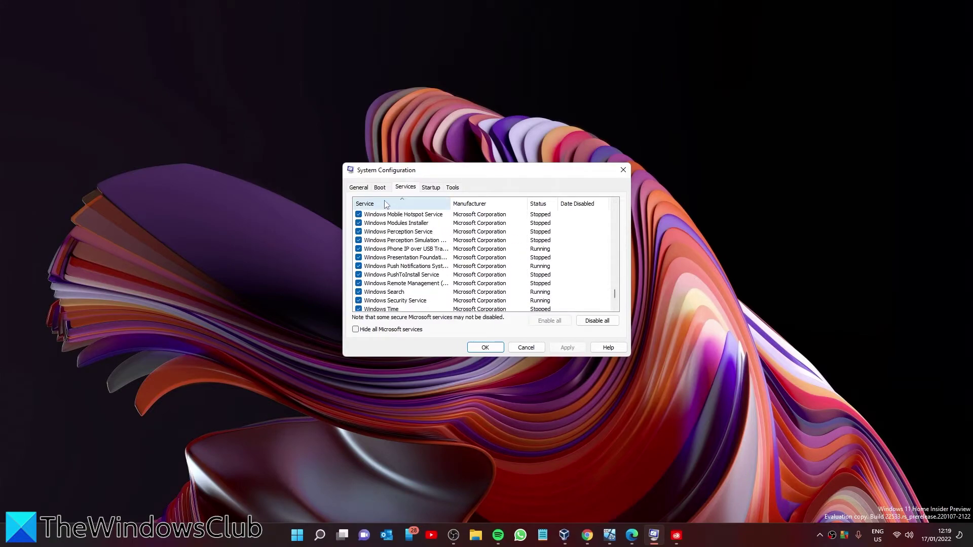
left_click(386, 204)
scroll(426, 221, "down", 5)
scroll(427, 221, "down", 5)
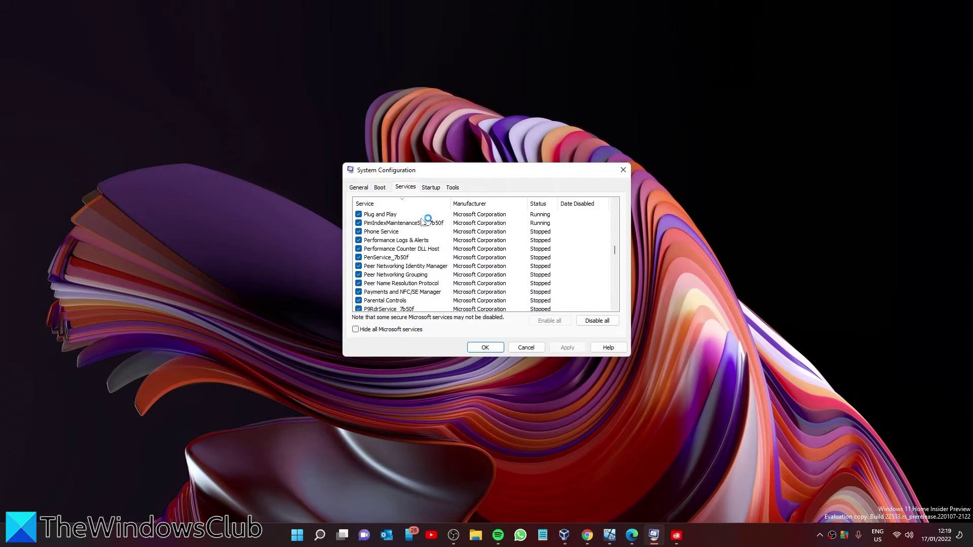
scroll(427, 220, "up", 2)
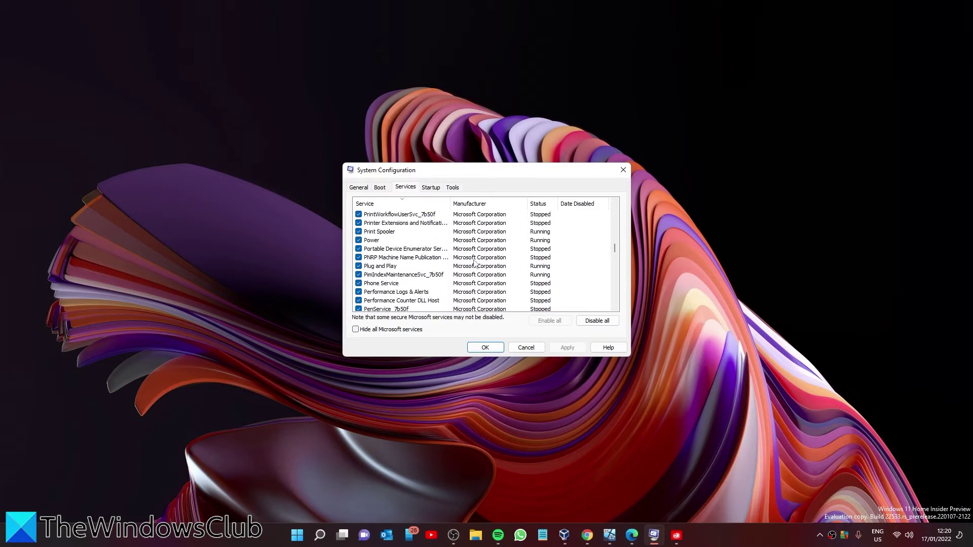
Uncheck Print Spooler and apply, then recheck its box
left_click(358, 231)
left_click(568, 348)
left_click(359, 231)
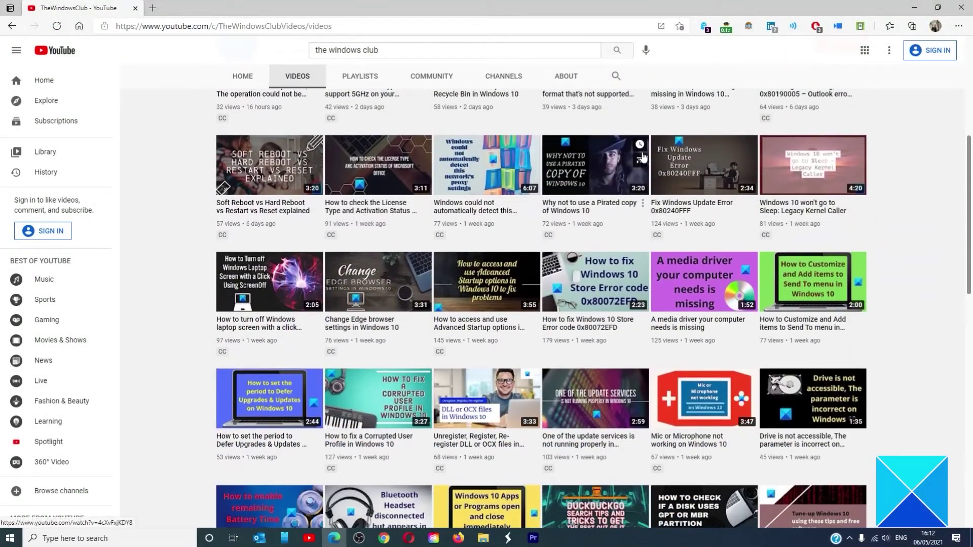
scroll(642, 156, "down", 5)
scroll(643, 156, "down", 5)
scroll(642, 156, "down", 5)
scroll(643, 156, "down", 4)
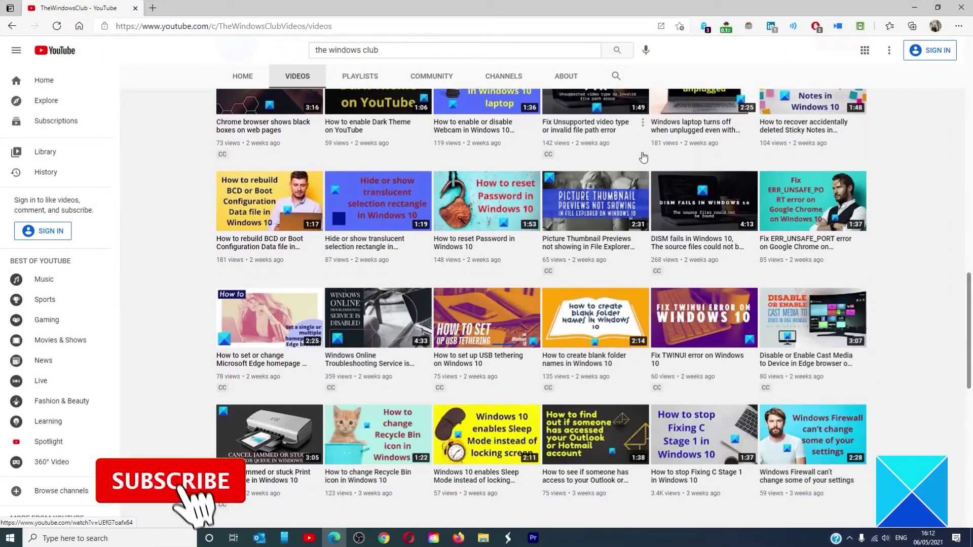
scroll(643, 157, "up", 5)
scroll(642, 156, "up", 5)
scroll(642, 156, "up", 4)
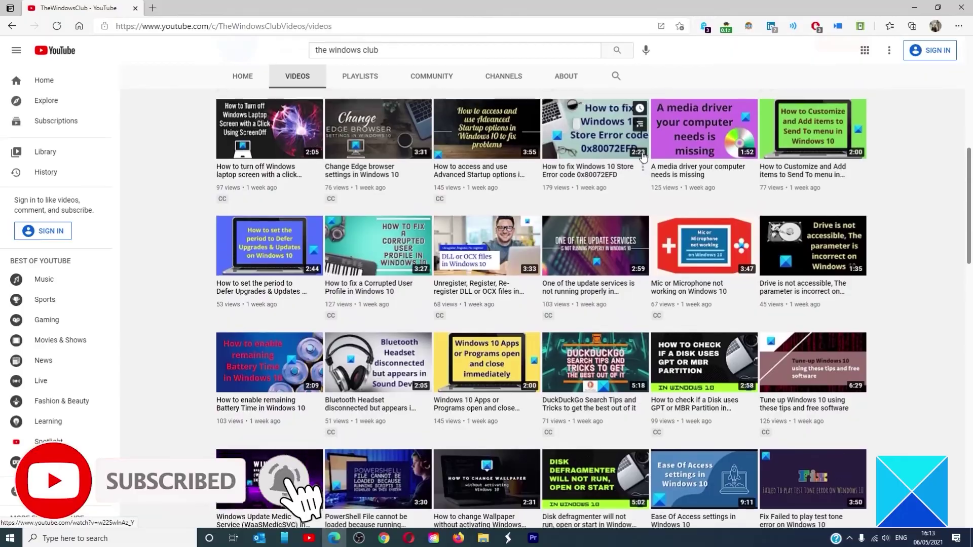